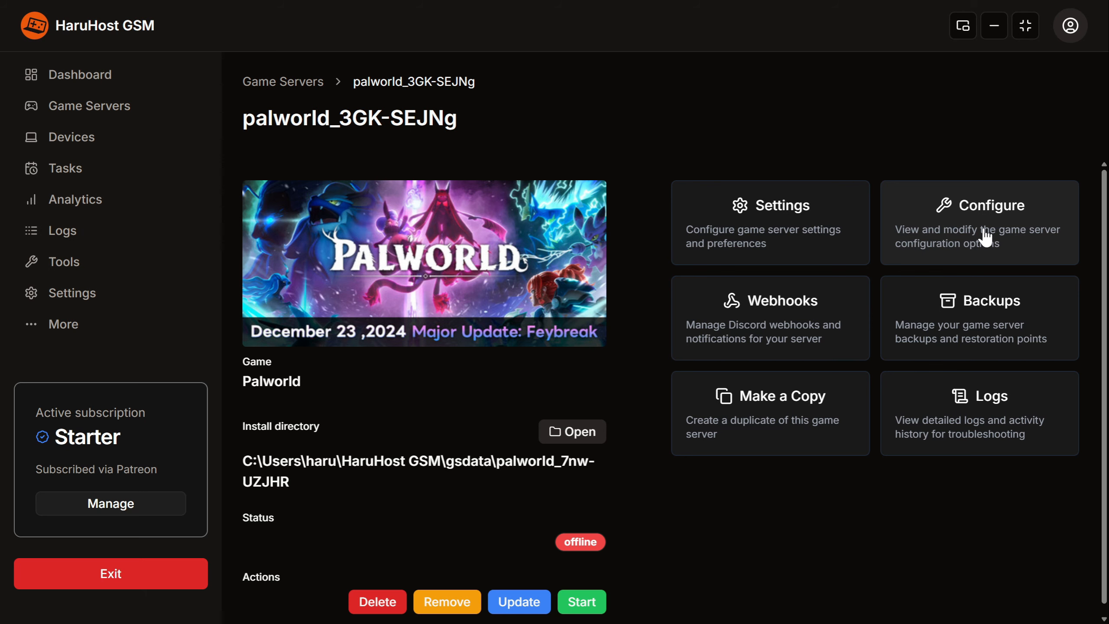
# Open the Palworld server's configuration page and switch Automatic Configuration off and back on.
pyautogui.click(985, 237)
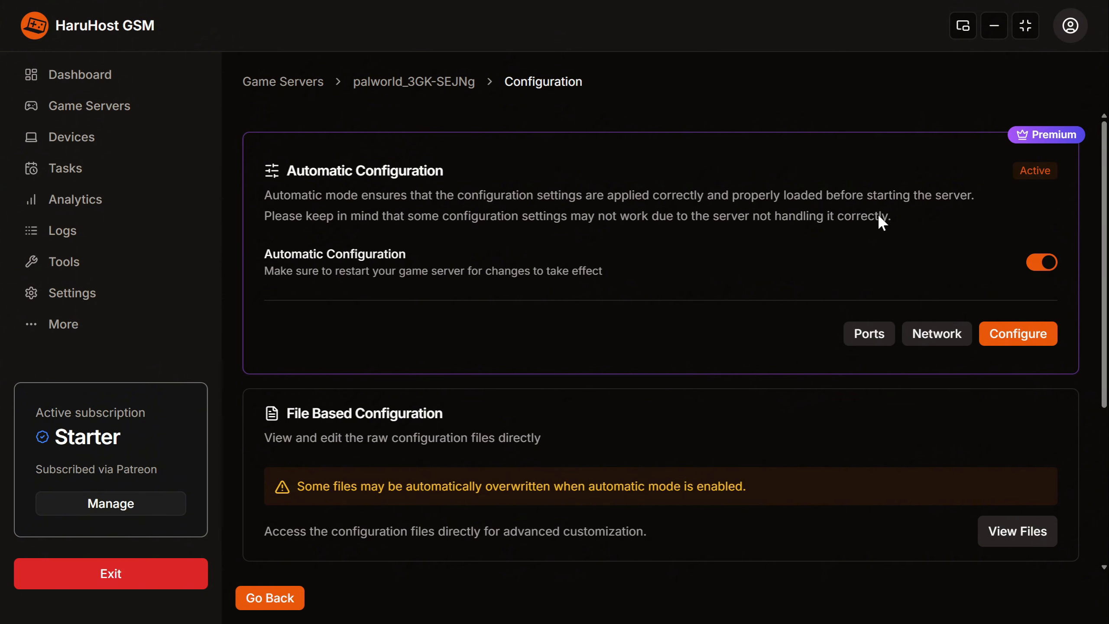
pyautogui.click(1041, 268)
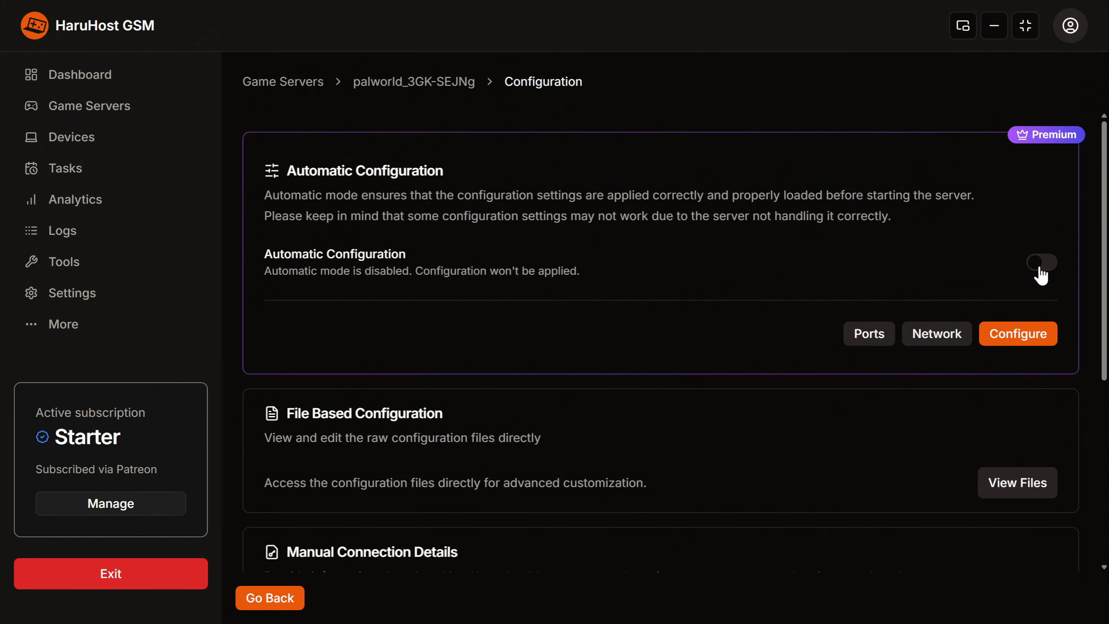
pyautogui.click(1041, 267)
# Check the Palworld server's assigned ports and its network interface selection without changing either.
pyautogui.click(870, 332)
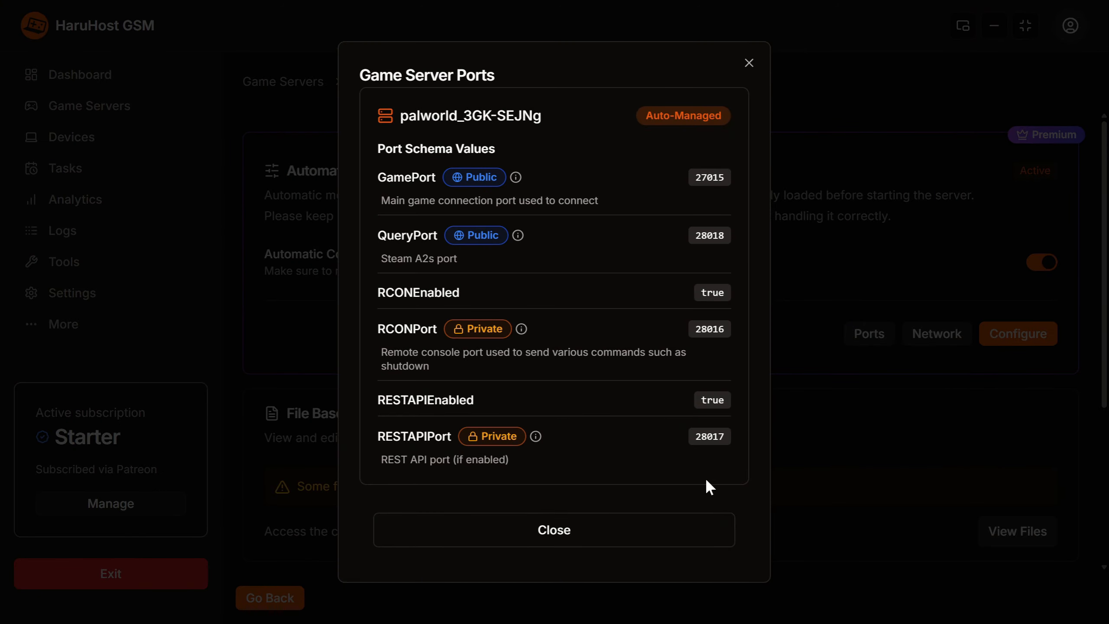
pyautogui.click(686, 535)
pyautogui.click(936, 333)
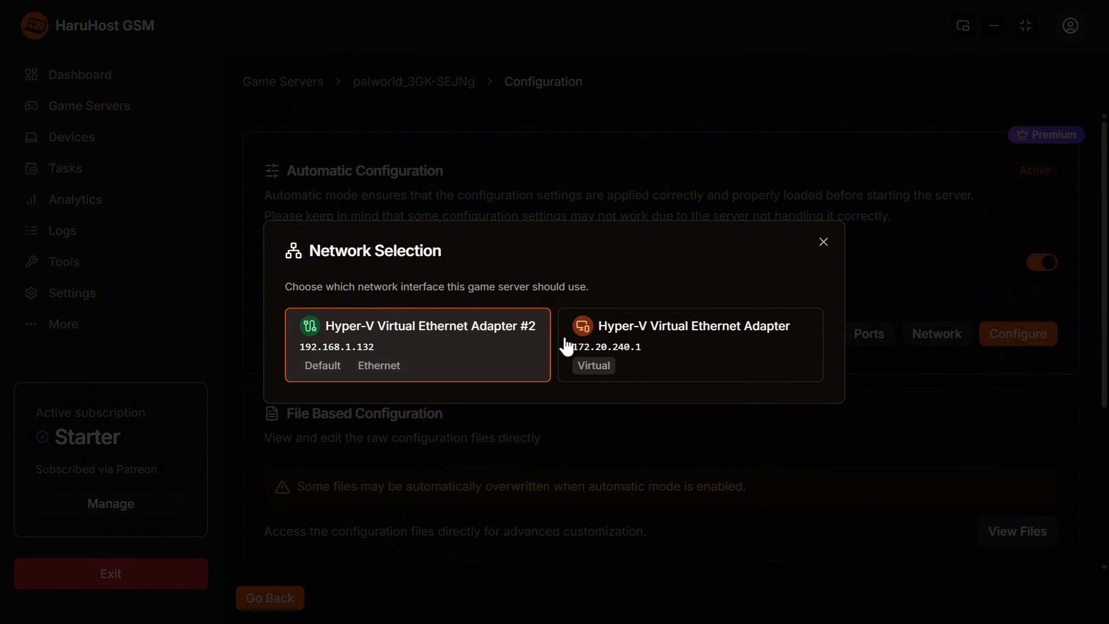
pyautogui.click(824, 243)
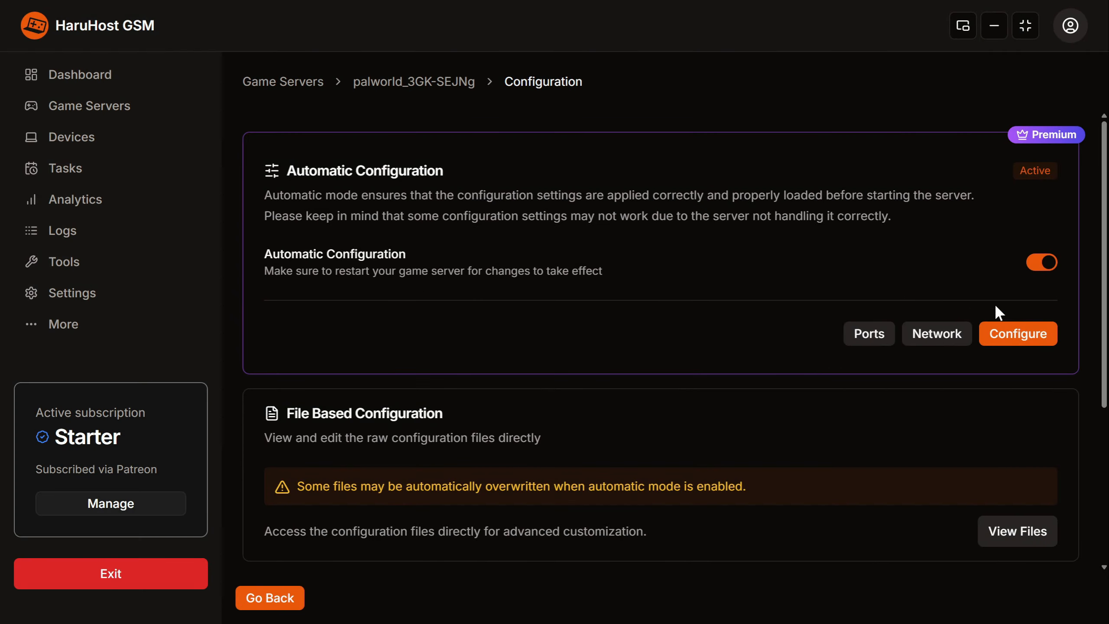
# Open the Palworld server's automatic configuration settings and set Day Time Speed to 2.
pyautogui.click(1004, 333)
pyautogui.click(415, 184)
pyautogui.click(430, 327)
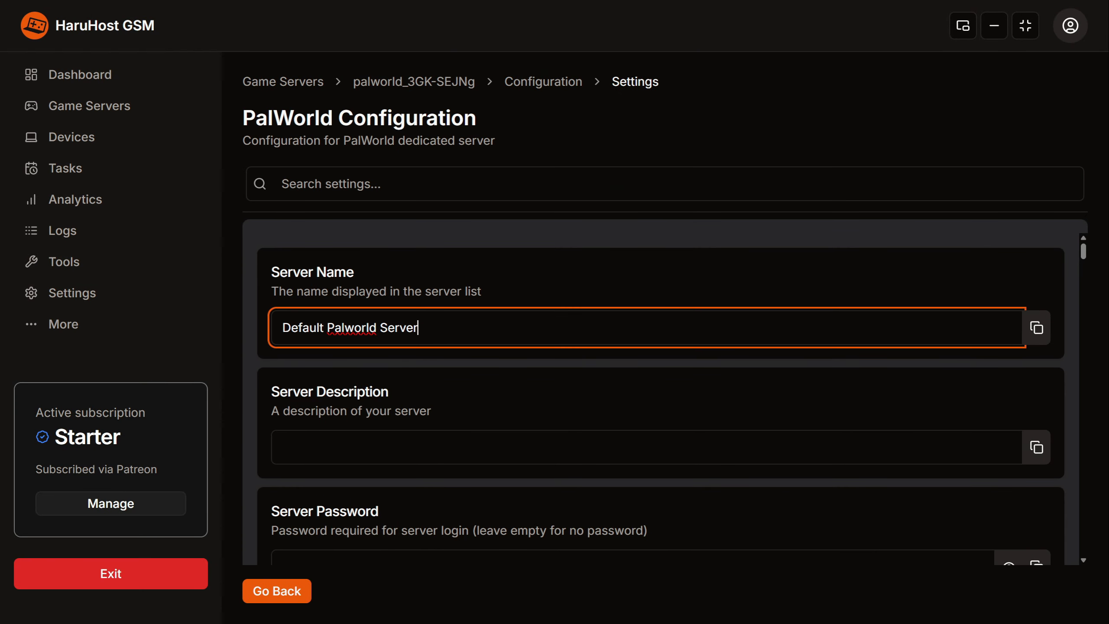
pyautogui.scroll(-8, 409, 438)
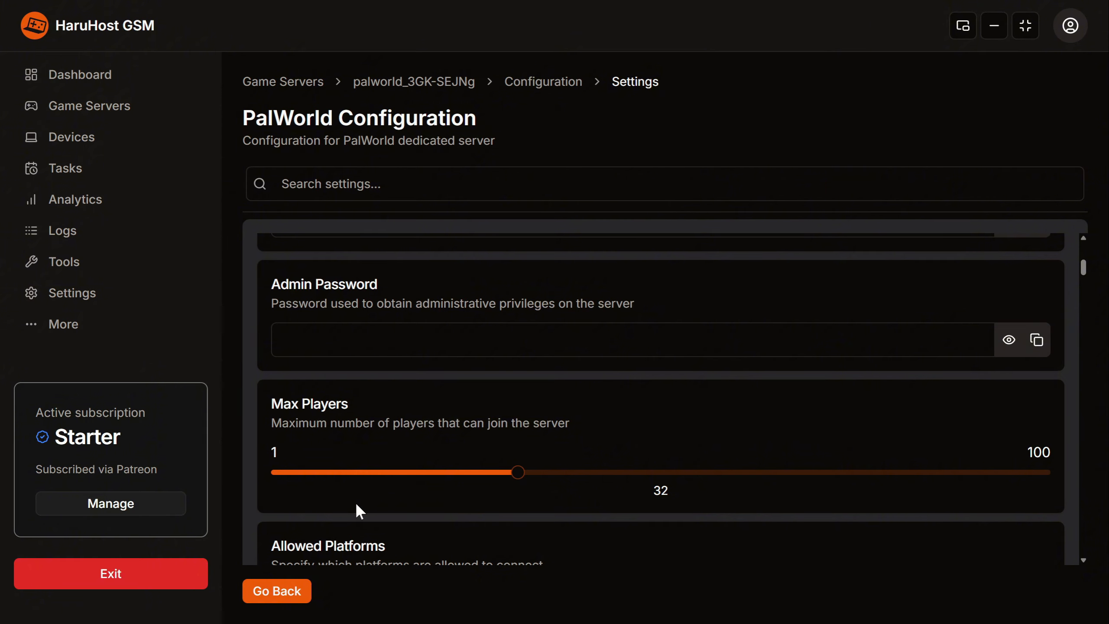
pyautogui.scroll(-5, 355, 501)
pyautogui.click(551, 427)
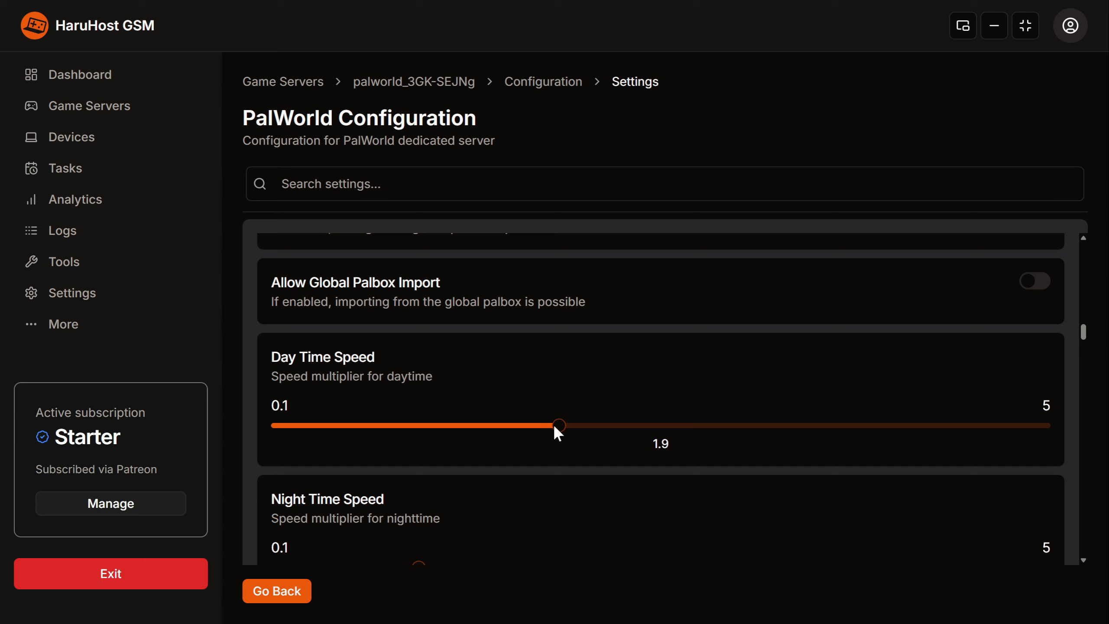
pyautogui.moveTo(555, 427); pyautogui.dragTo(567, 431)
# Search the configuration settings for "pal" and raise the Pal Capture Rate slightly.
pyautogui.click(331, 184)
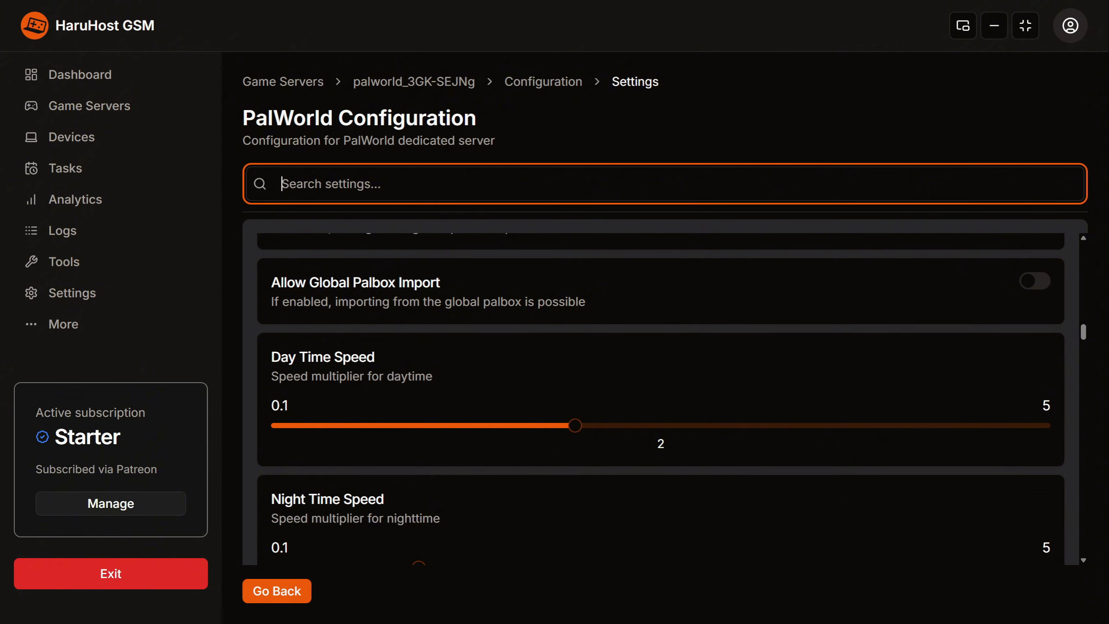
pyautogui.write('pal')
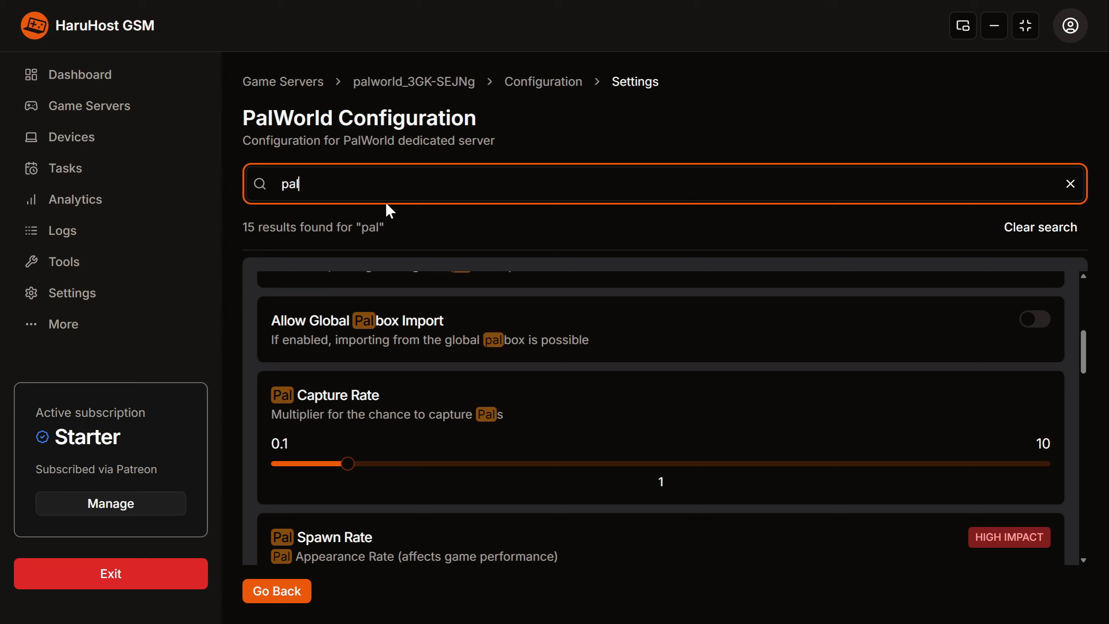
pyautogui.moveTo(348, 463); pyautogui.dragTo(378, 464)
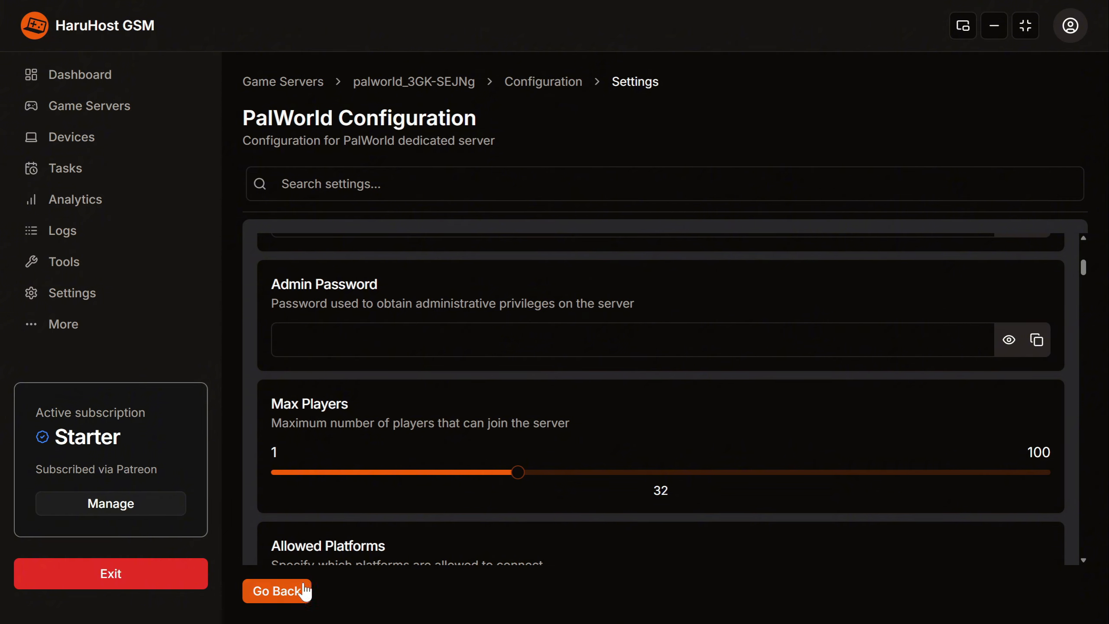
# Return to the server's Configuration page and review its game server port values again.
pyautogui.click(551, 83)
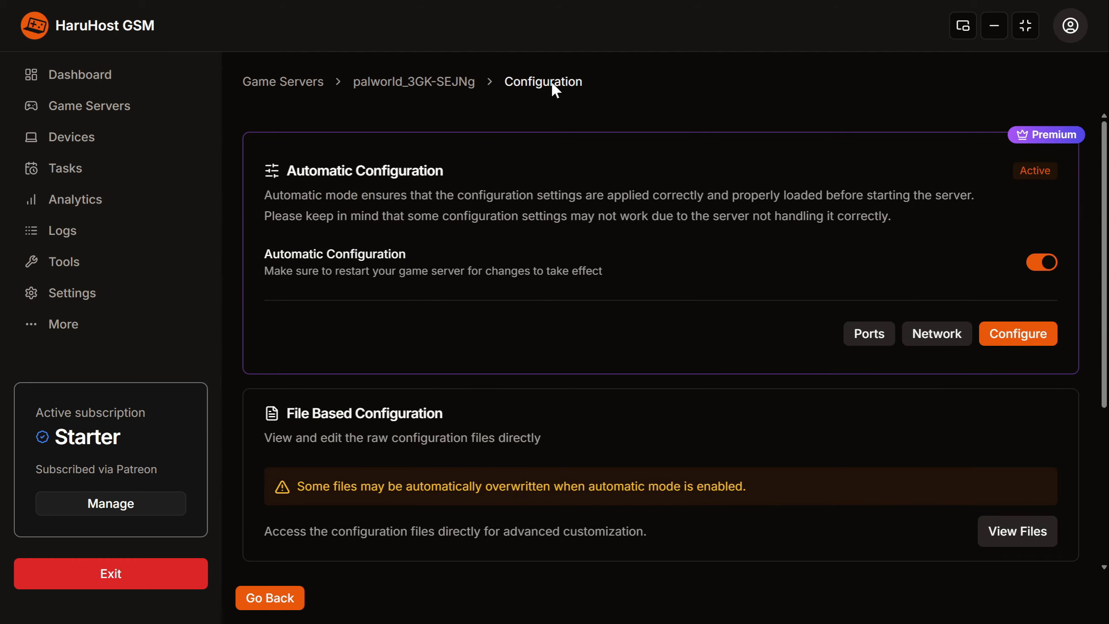
pyautogui.click(861, 333)
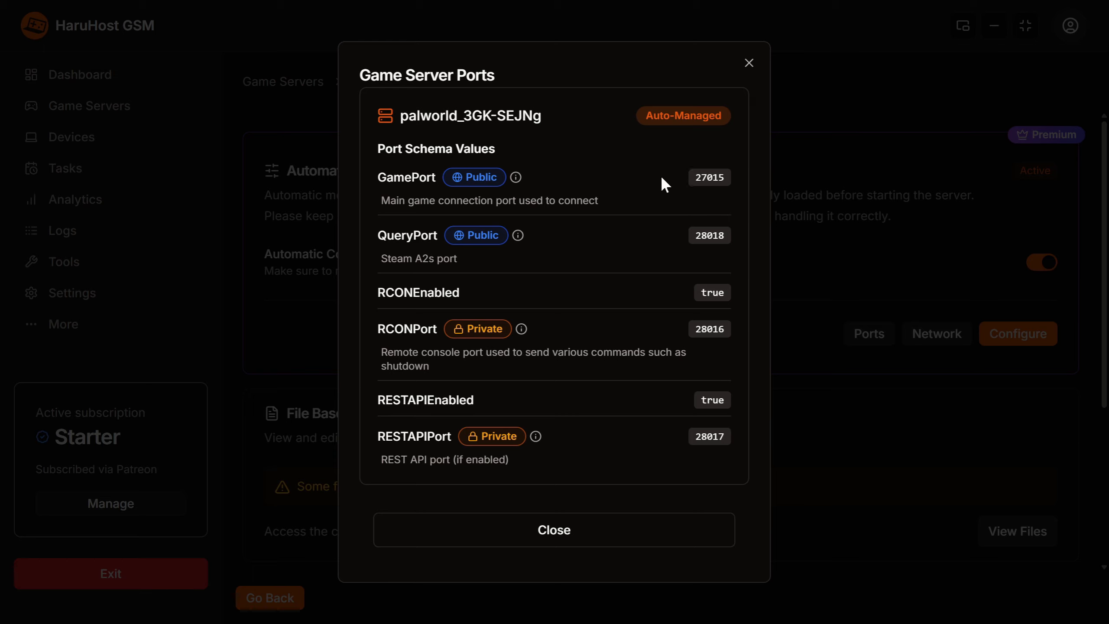
pyautogui.click(601, 529)
# Open the application settings and examine the Game Server Port Forwarding section, including network selection and port range.
pyautogui.click(83, 293)
pyautogui.scroll(-8, 574, 350)
pyautogui.scroll(2, 516, 331)
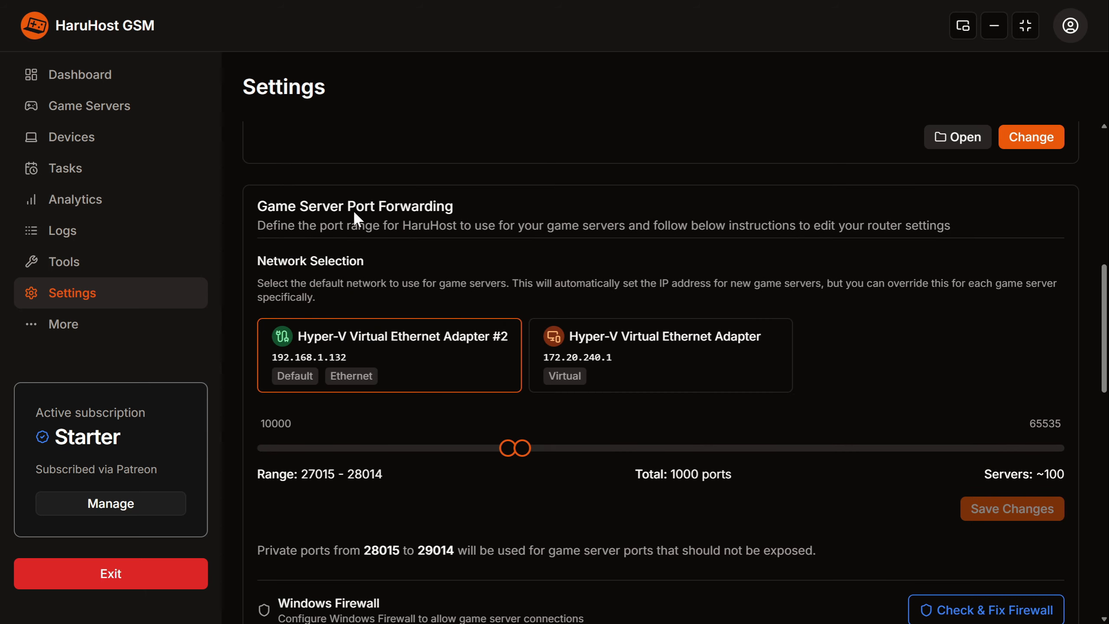
pyautogui.scroll(-3, 707, 336)
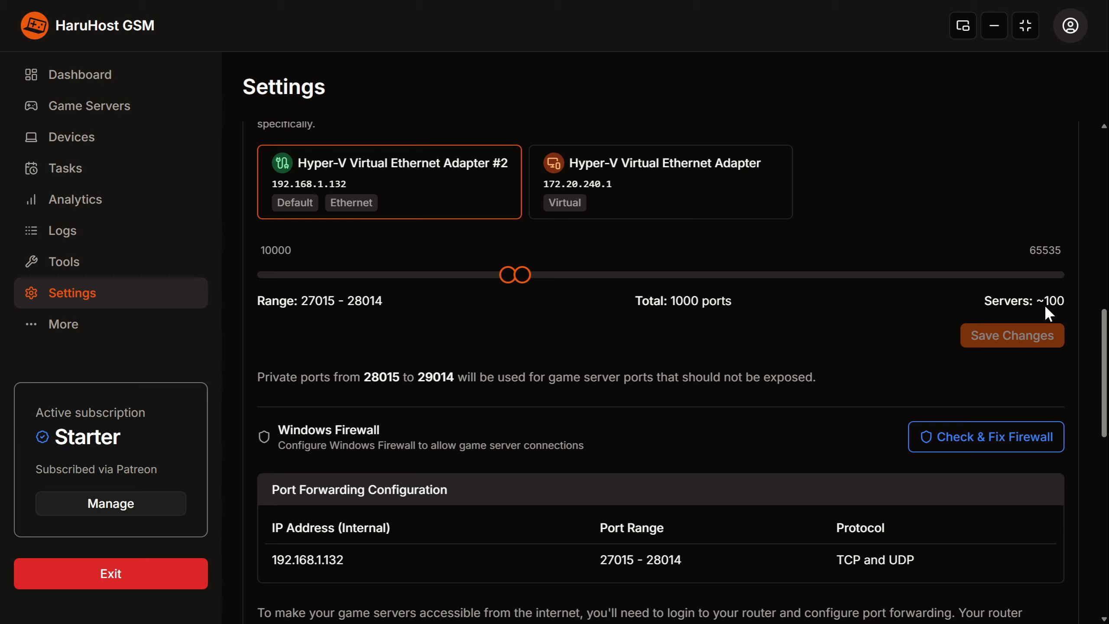
# Try extending the game server port range to 27015 - 28500 without saving it.
pyautogui.moveTo(522, 274); pyautogui.dragTo(578, 275)
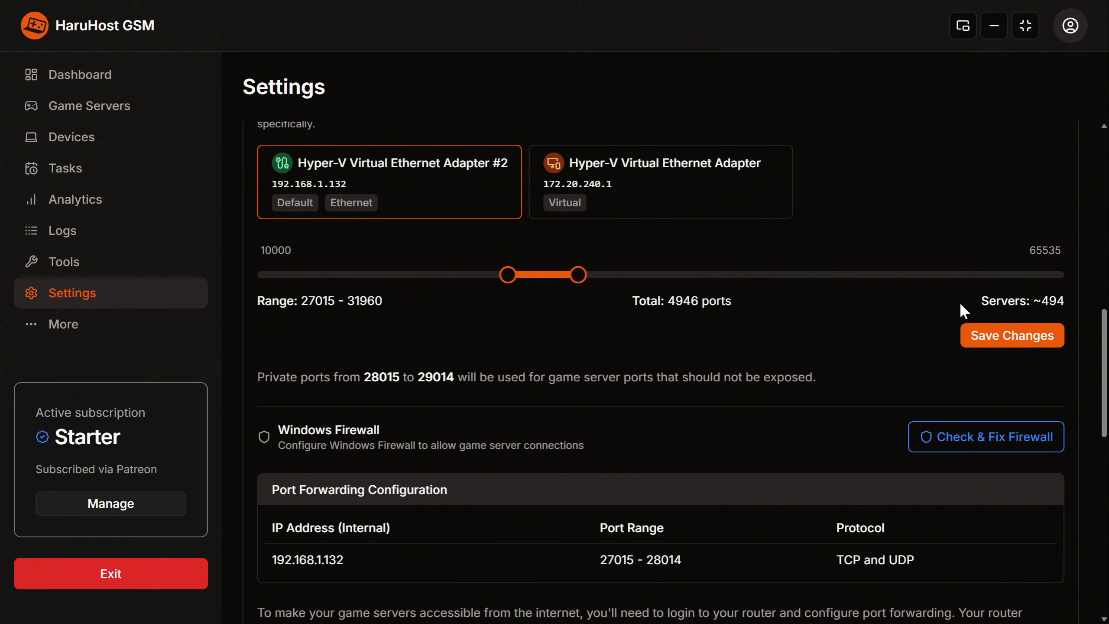
pyautogui.moveTo(578, 275); pyautogui.dragTo(534, 275)
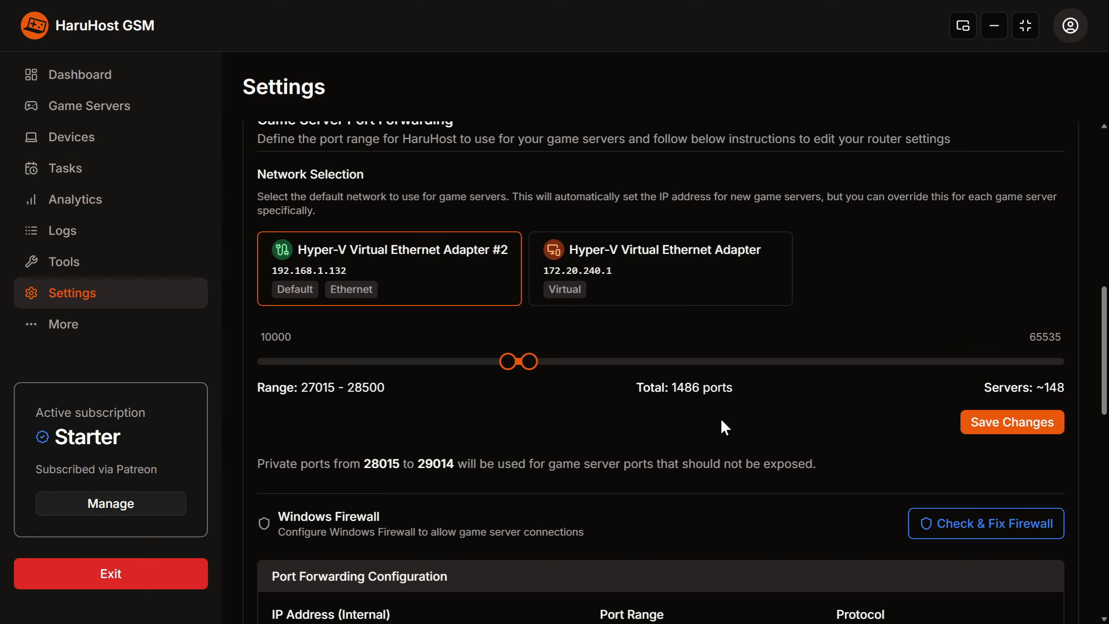
# Bring up the Windows Firewall check, dismiss it, and examine the port forwarding configuration and router instructions.
pyautogui.scroll(-4, 808, 424)
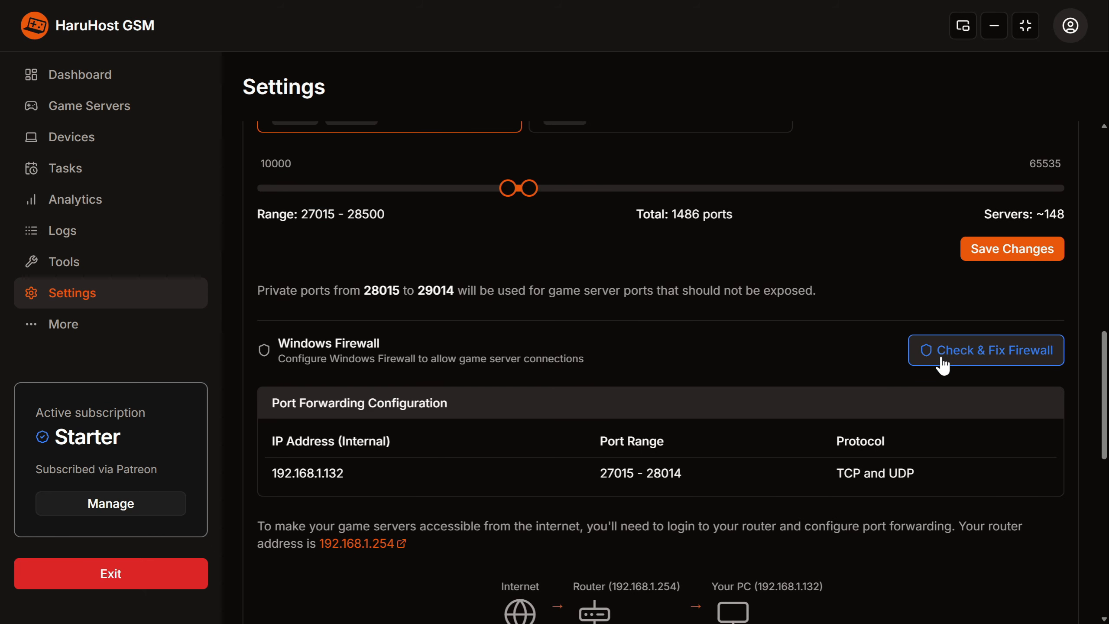
pyautogui.click(945, 357)
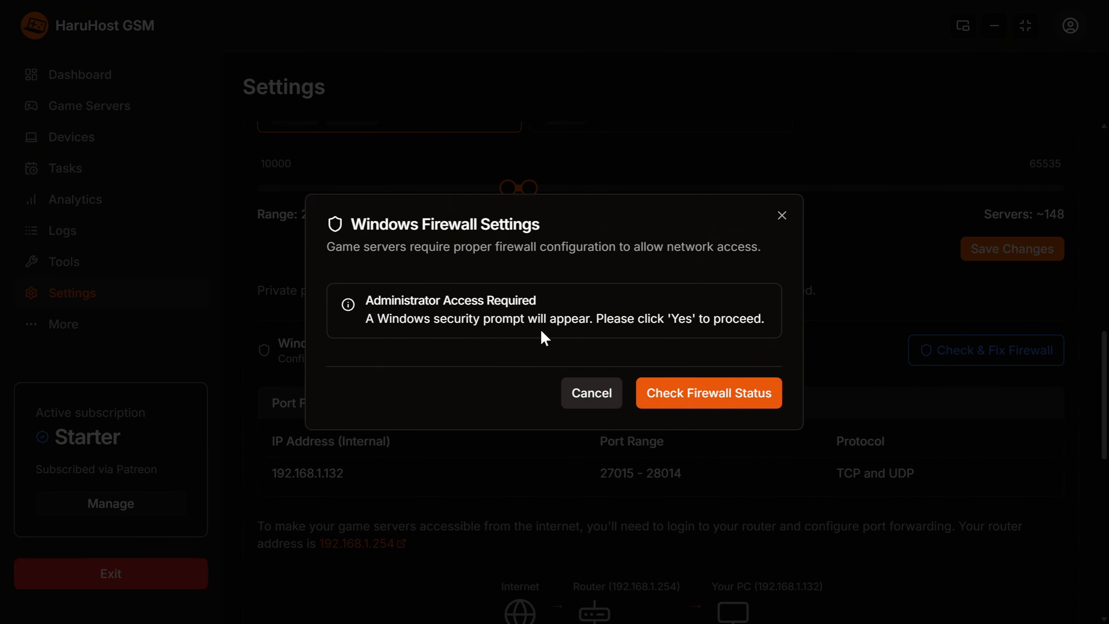
pyautogui.click(780, 217)
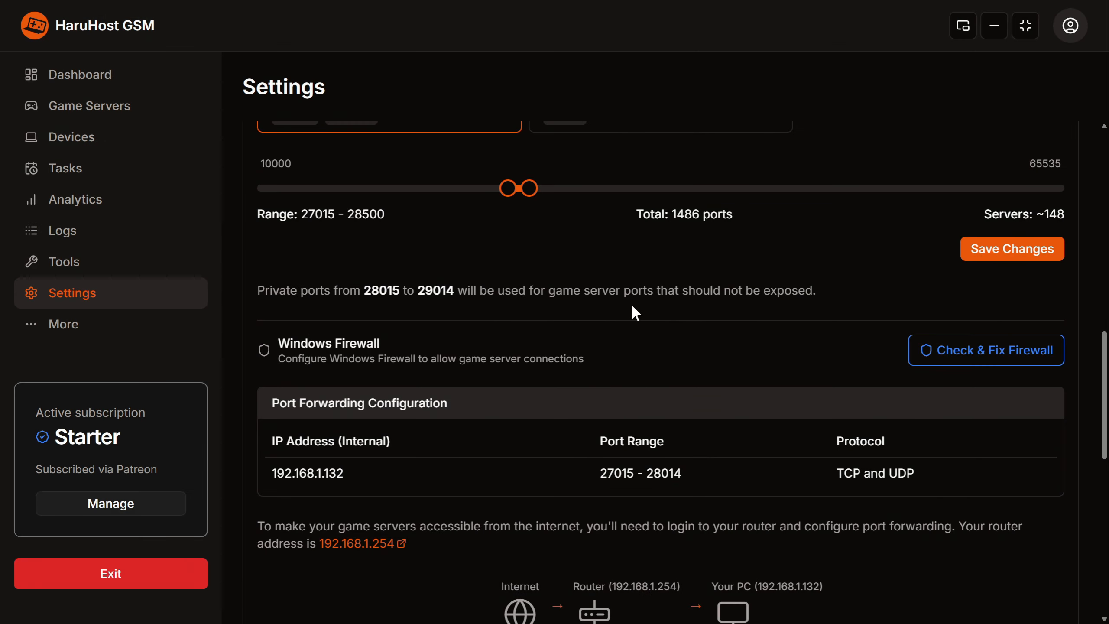
pyautogui.scroll(-2, 568, 350)
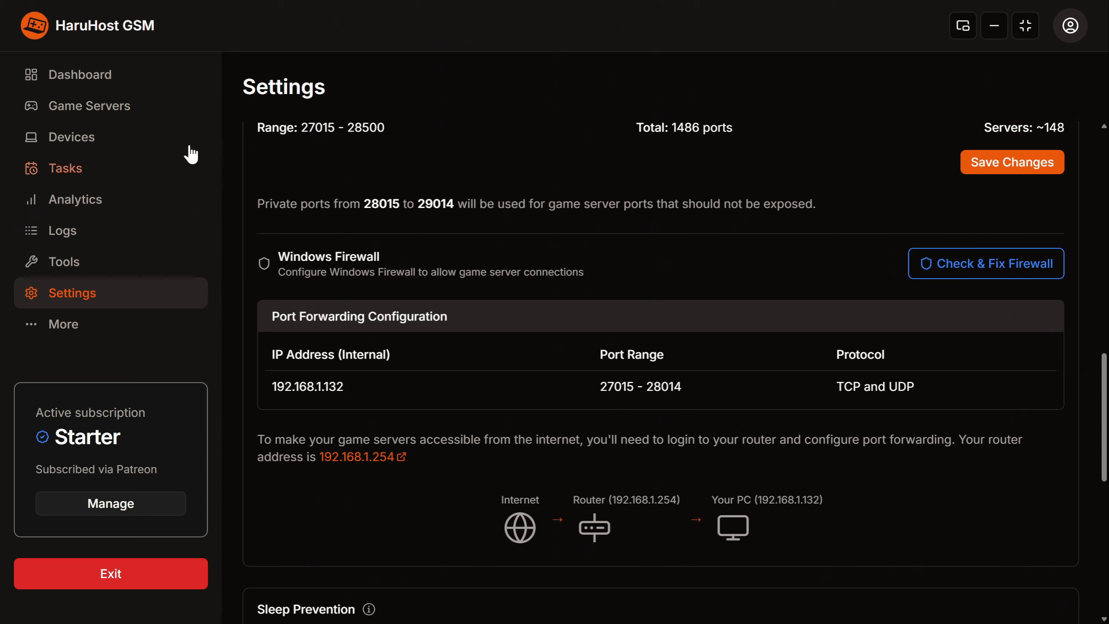
# Go back to the Palworld server's configuration and display its game server ports.
pyautogui.click(143, 110)
pyautogui.click(1035, 349)
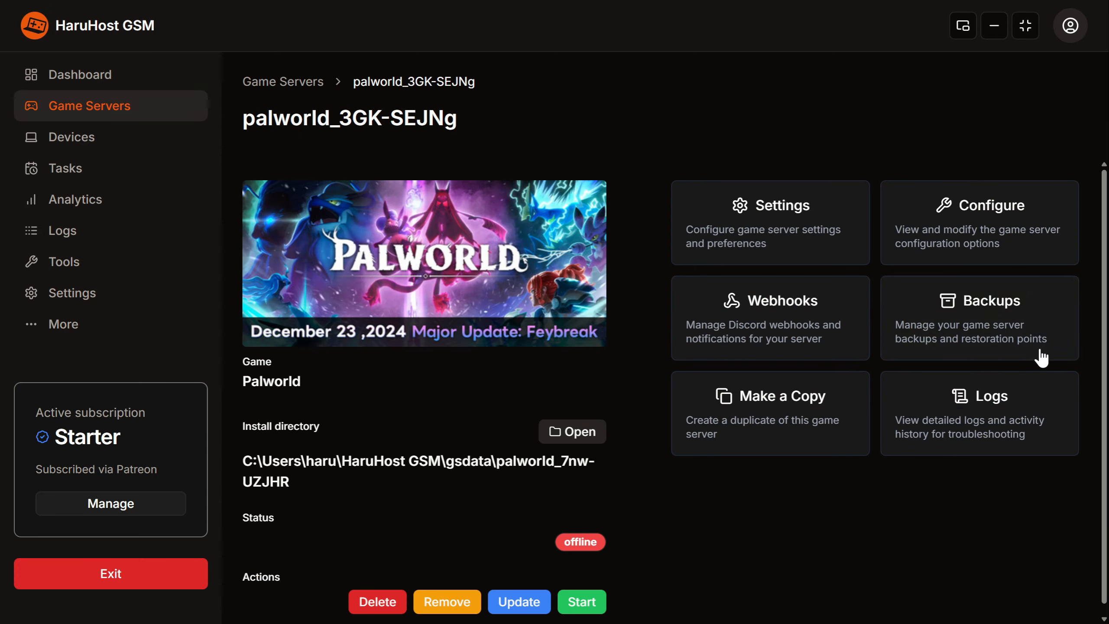
pyautogui.click(987, 228)
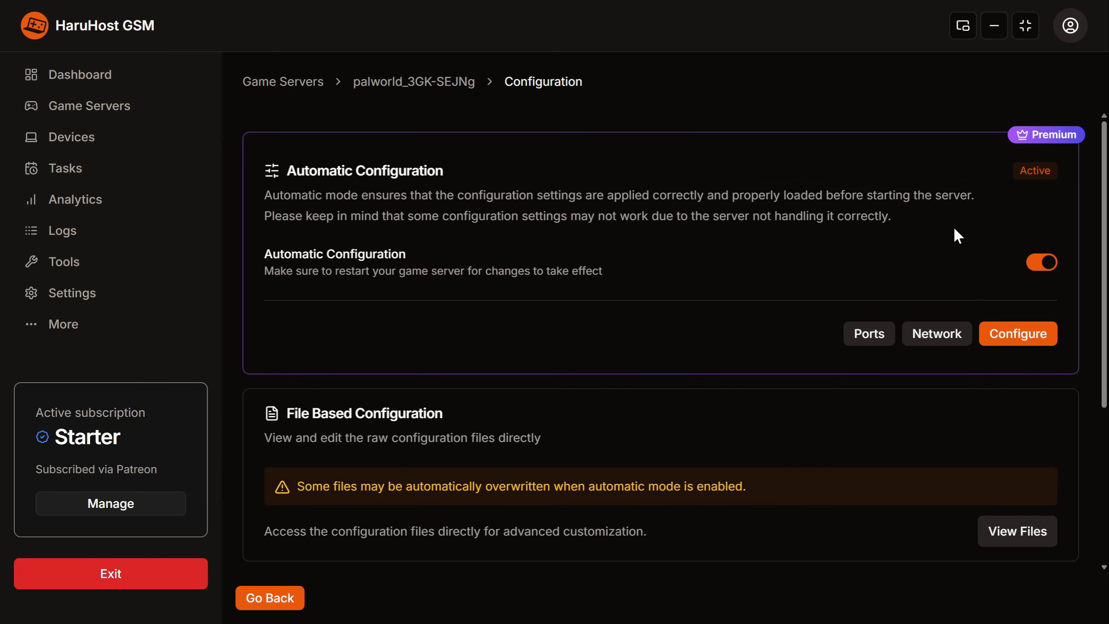
pyautogui.click(883, 336)
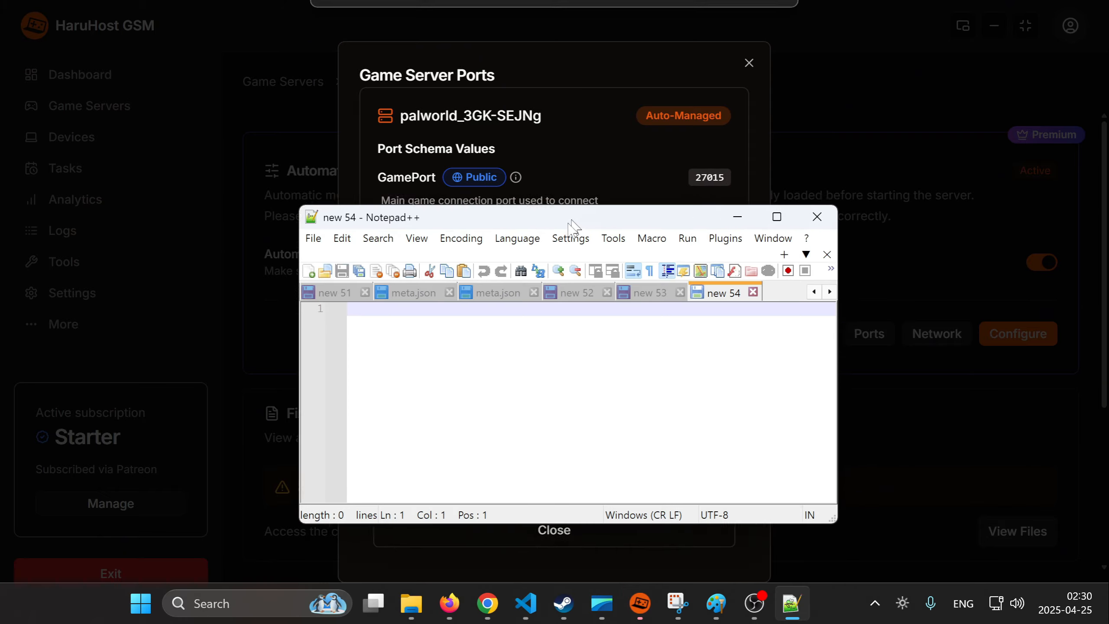
# Switch to Notepad++, label 192.168.1.132 as internal_IP and add the line "external_IP: 1.1.1.1" below it.
pyautogui.moveTo(571, 219)
pyautogui.mouseDown()
pyautogui.moveTo(541, 323)
pyautogui.moveTo(563, 210)
pyautogui.mouseUp()
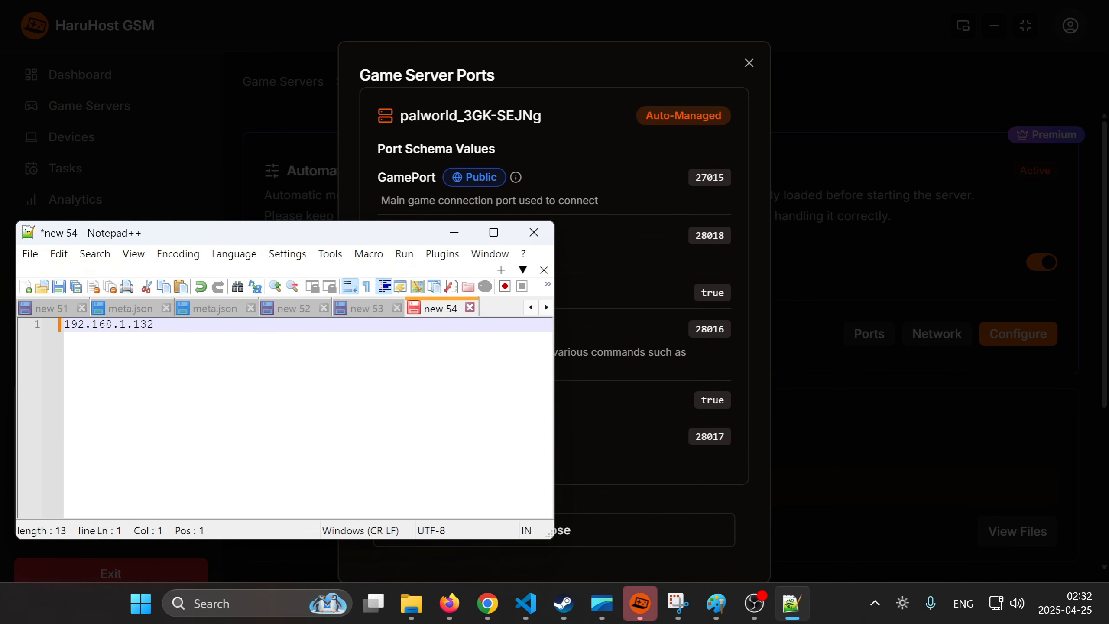
pyautogui.write('internal_IP')
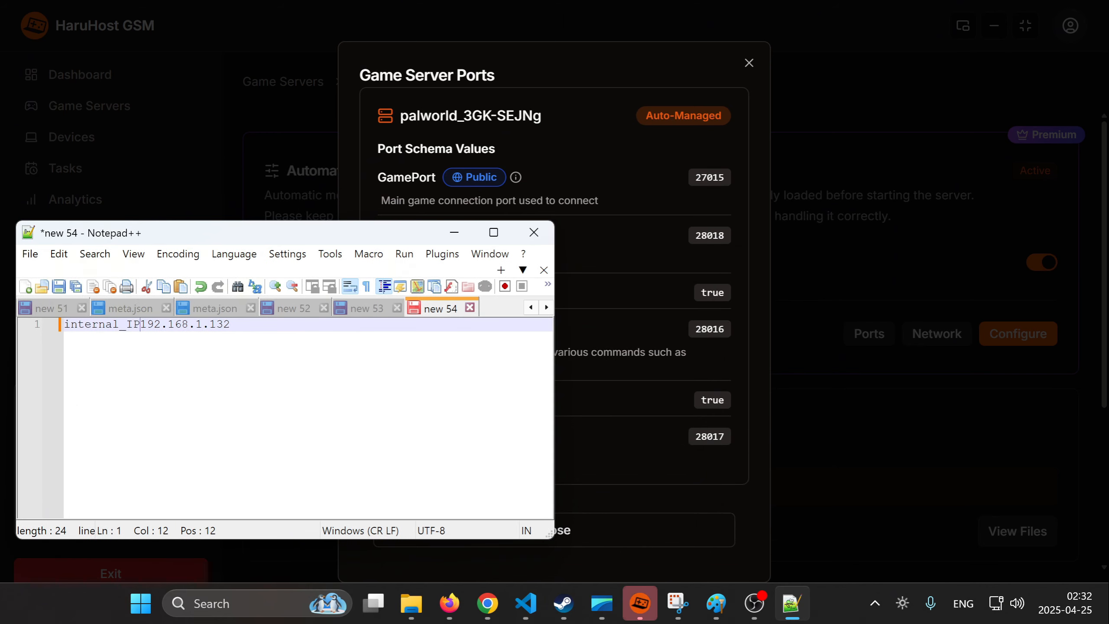
pyautogui.write(':')
pyautogui.press('End')
pyautogui.press('Return')
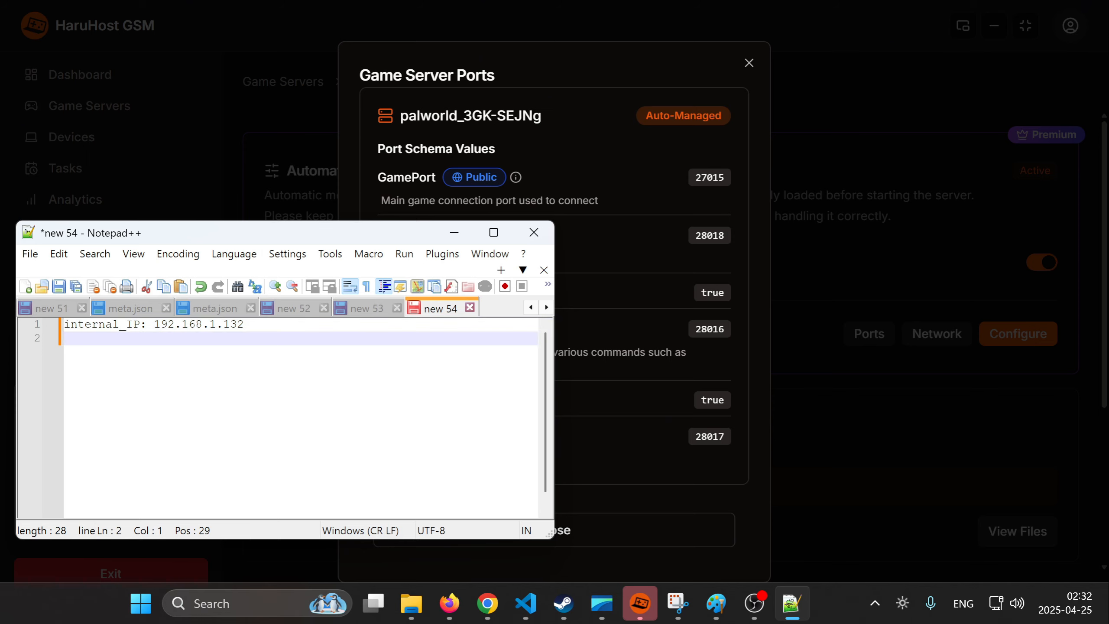
pyautogui.write('external_IP:')
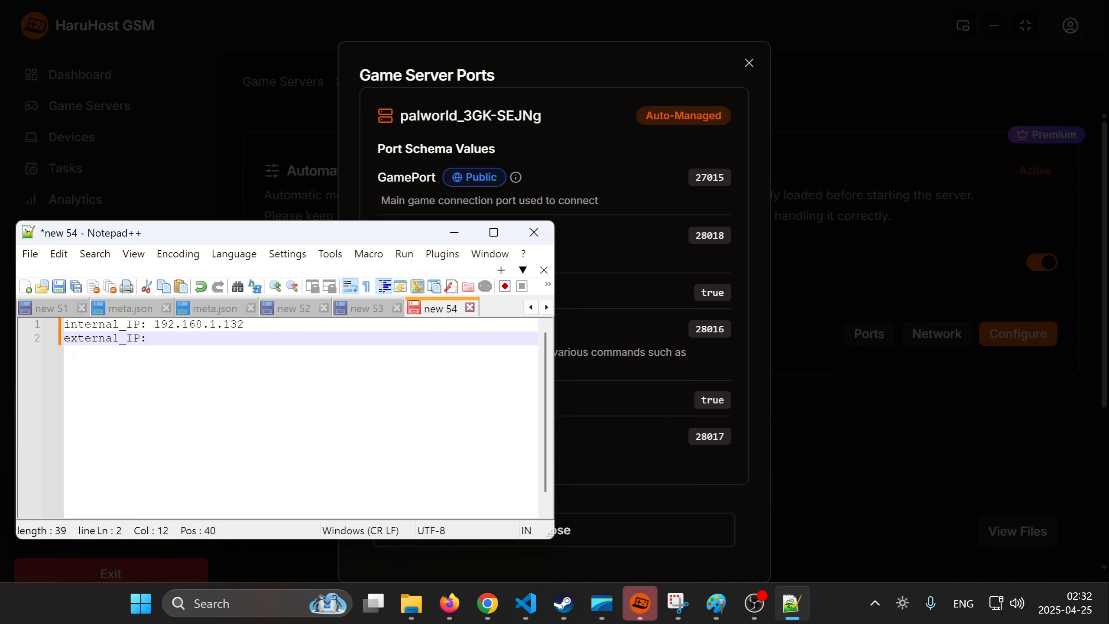
pyautogui.write(' 1.1.1.1')
# Below a blank line, write the port mapping "1.1.1.1:8888 -> 192.168.1.132:27015".
pyautogui.press('Return')
pyautogui.press('Return')
pyautogui.write('1.1.1.1 -')
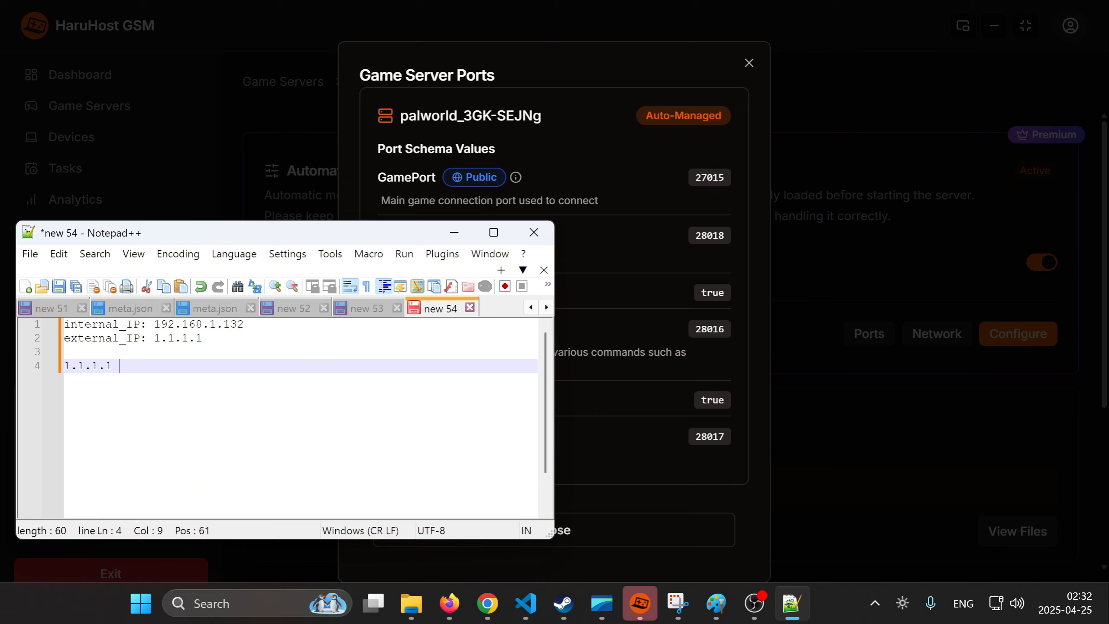
pyautogui.press('BackSpace')
pyautogui.press('BackSpace')
pyautogui.write(':8888 -> 192.168.1.132')
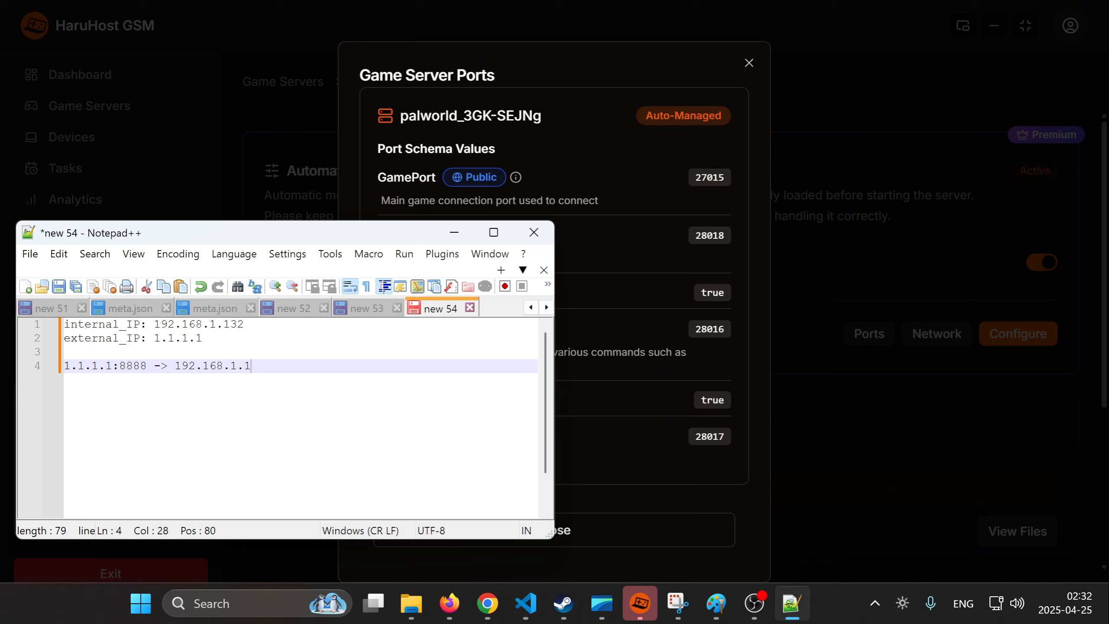
pyautogui.write(':27015')
pyautogui.moveTo(307, 367); pyautogui.dragTo(64, 367)
pyautogui.click(99, 383)
# Return to HaruHost GSM, dismiss the ports dialog, and review the port forwarding range in the application settings.
pyautogui.click(611, 142)
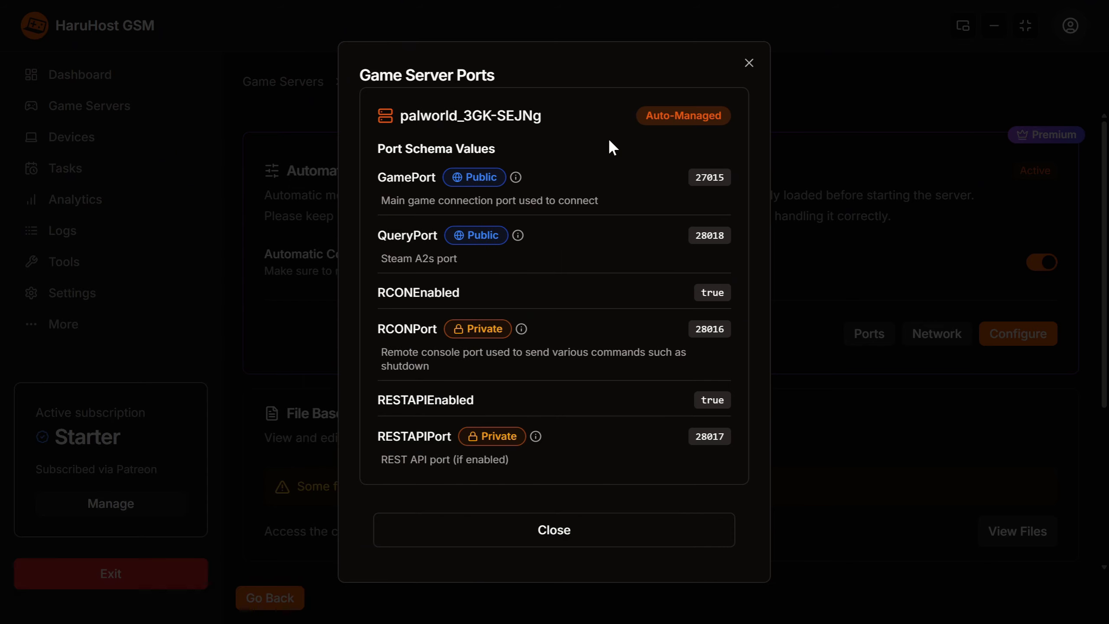
pyautogui.click(80, 291)
pyautogui.scroll(-10, 836, 426)
pyautogui.scroll(1, 786, 422)
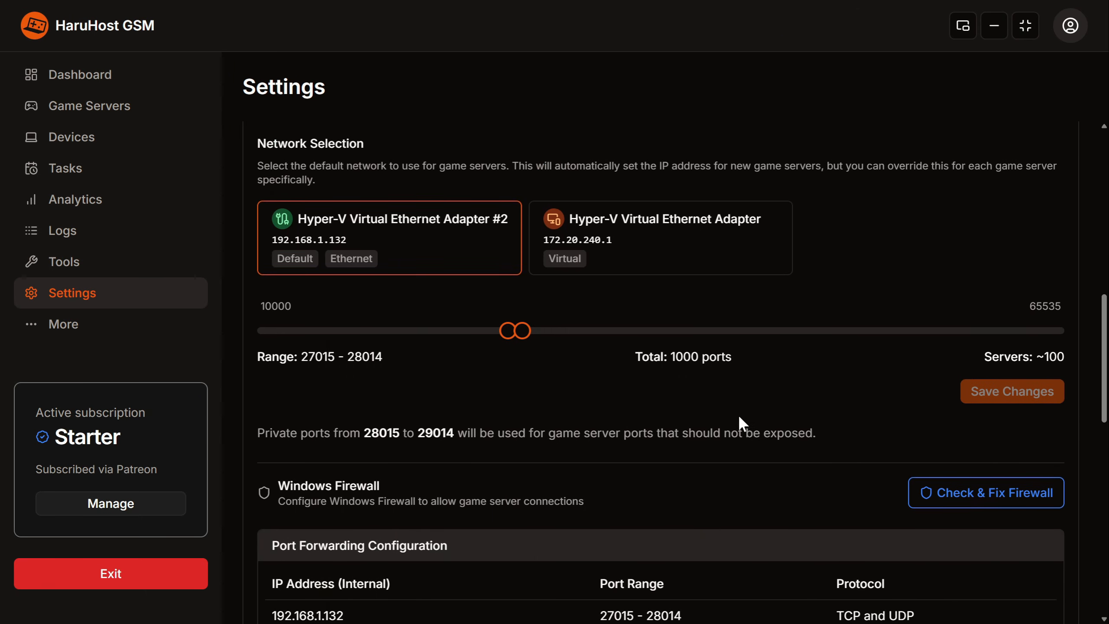
pyautogui.scroll(-3, 725, 436)
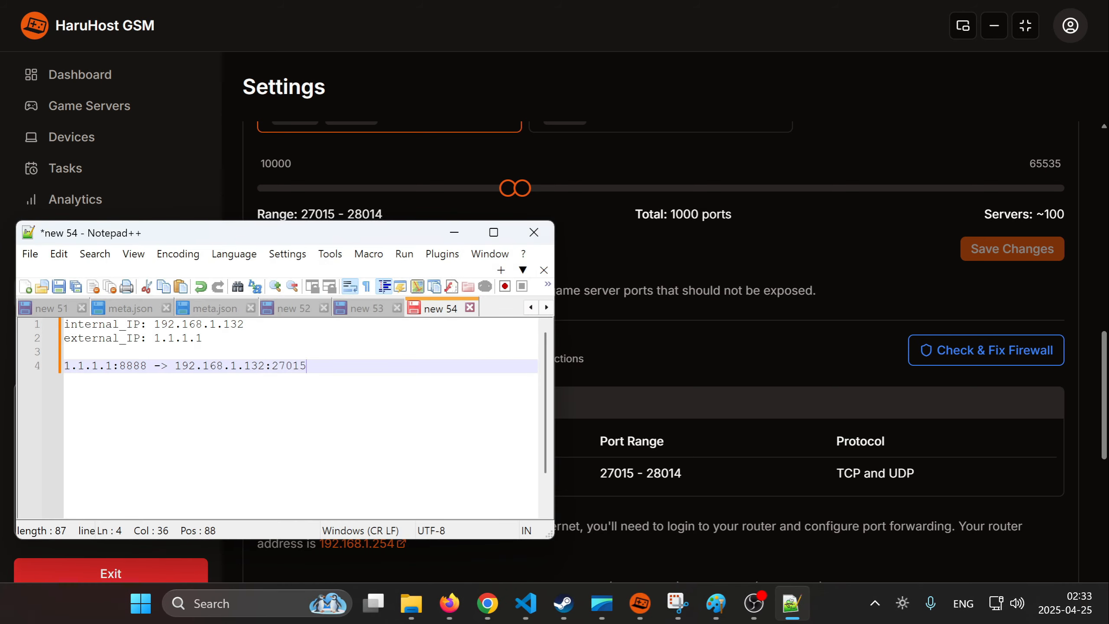
# In Notepad++, duplicate the port mapping line two lines below the original.
pyautogui.moveTo(308, 366); pyautogui.dragTo(44, 367)
pyautogui.hotkey('ctrl', 'c')
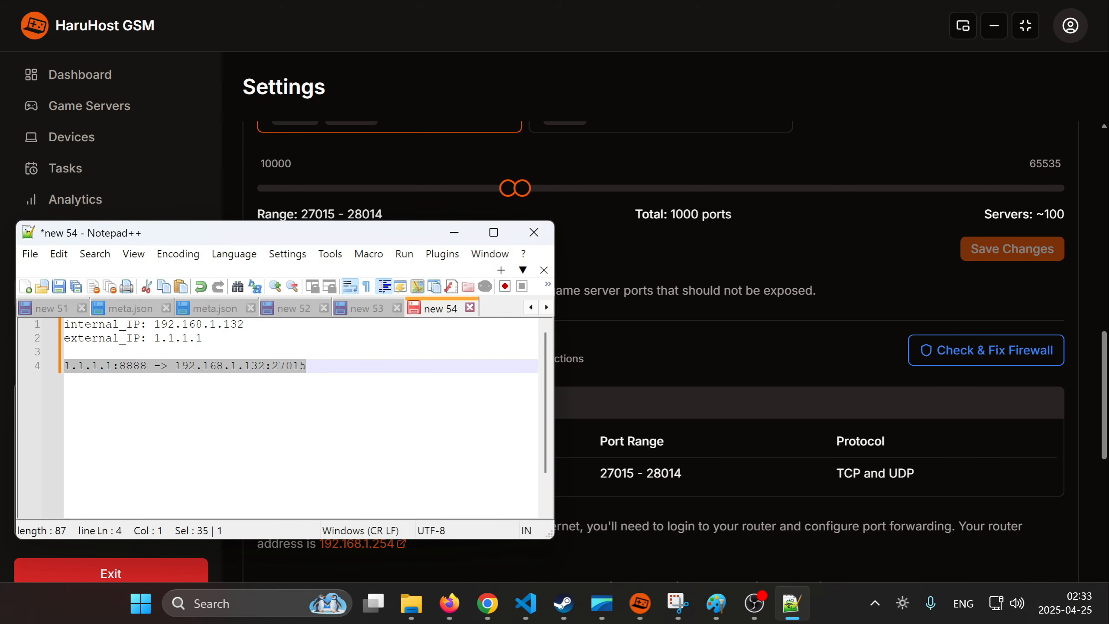
pyautogui.click(223, 437)
pyautogui.press('Return')
pyautogui.press('Return')
pyautogui.hotkey('ctrl', 'v')
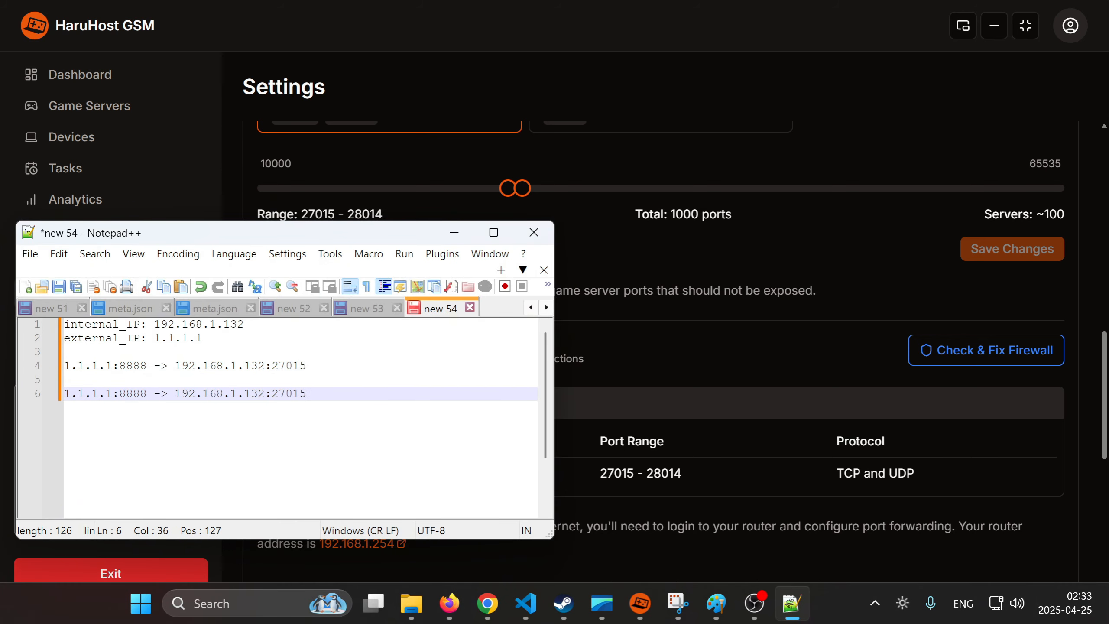
pyautogui.press('Up')
pyautogui.doubleClick(132, 394)
pyautogui.write('27015-27014')
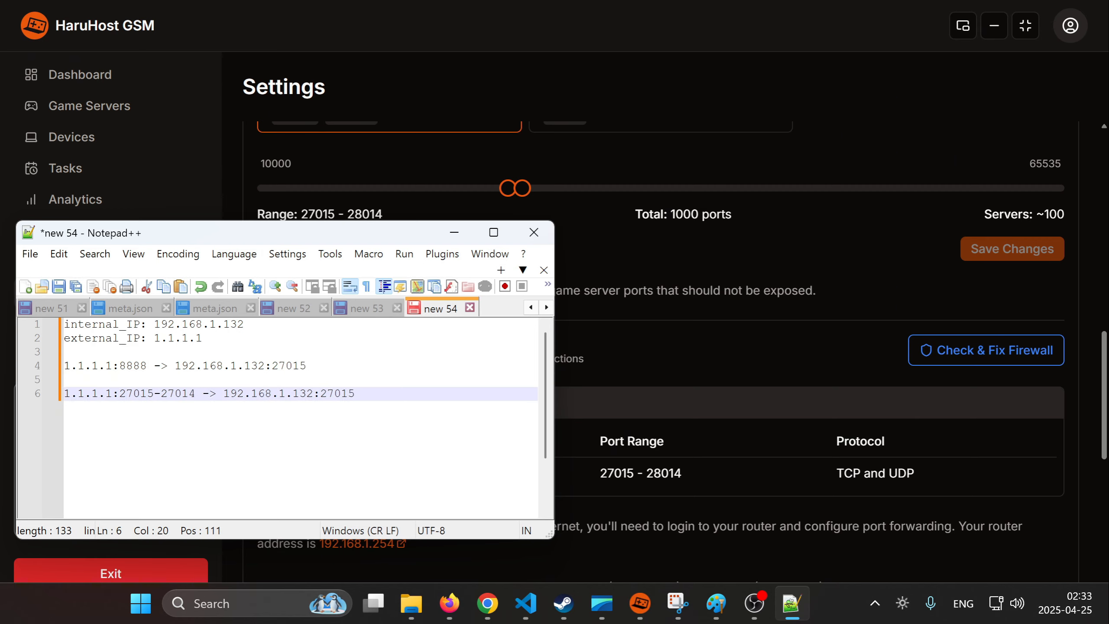
pyautogui.moveTo(196, 394); pyautogui.dragTo(119, 394)
pyautogui.hotkey('ctrl', 'c')
pyautogui.moveTo(355, 394); pyautogui.dragTo(321, 396)
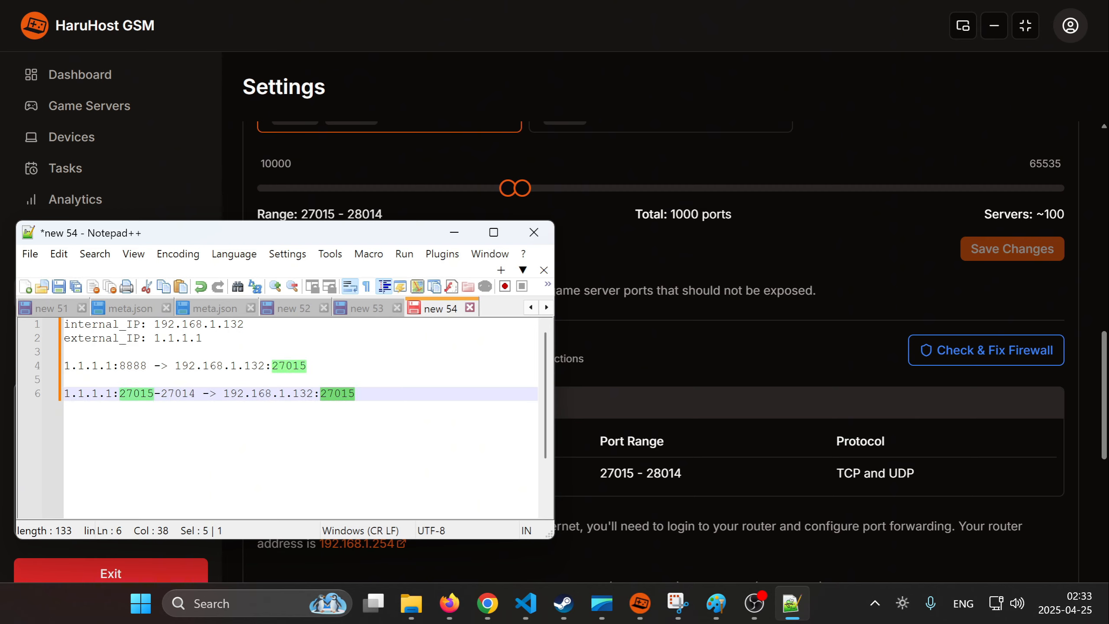
pyautogui.hotkey('ctrl', 'v')
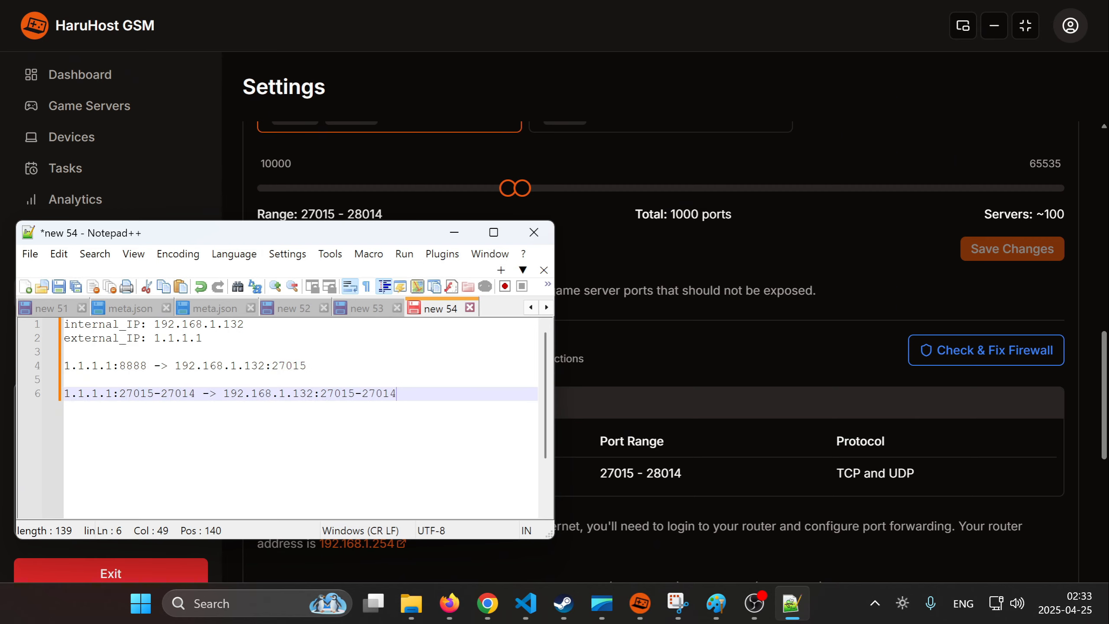